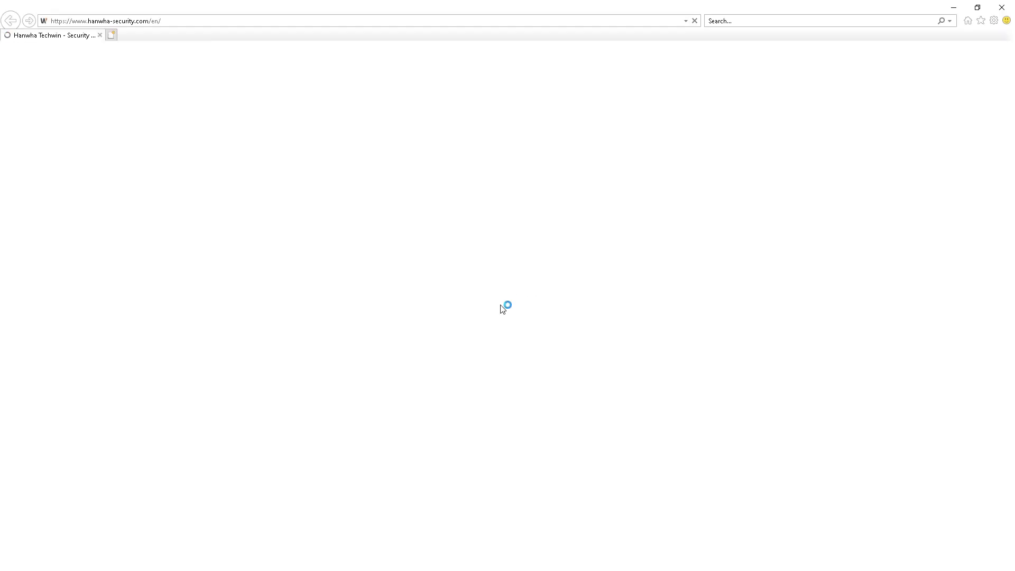
Select the current web address in Internet Explorer's address bar so it can be replaced.
left_click(217, 20)
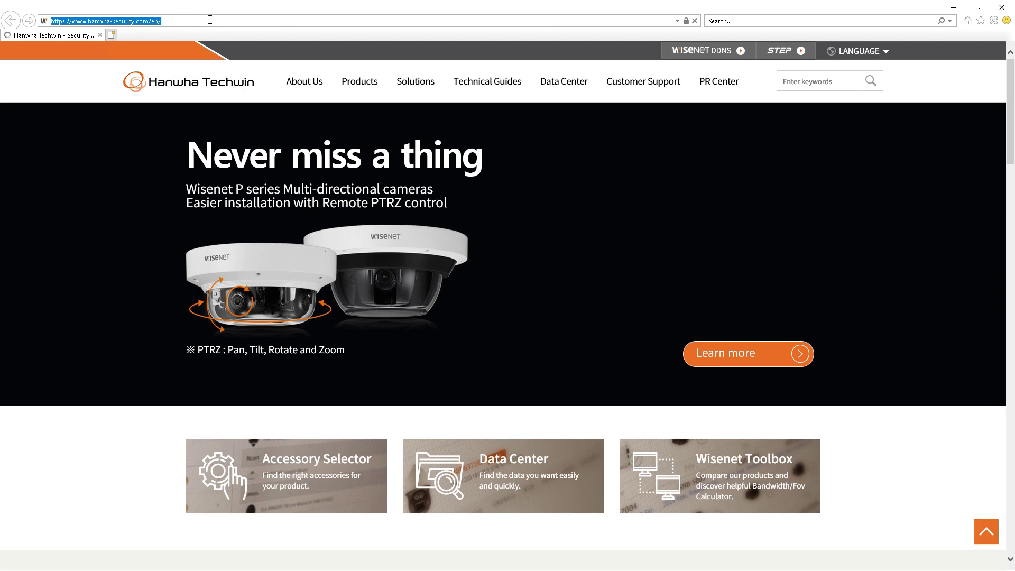
Load 192.168.1.200 and accept the saved login to reach the NVR live view.
type("19")
key("Return")
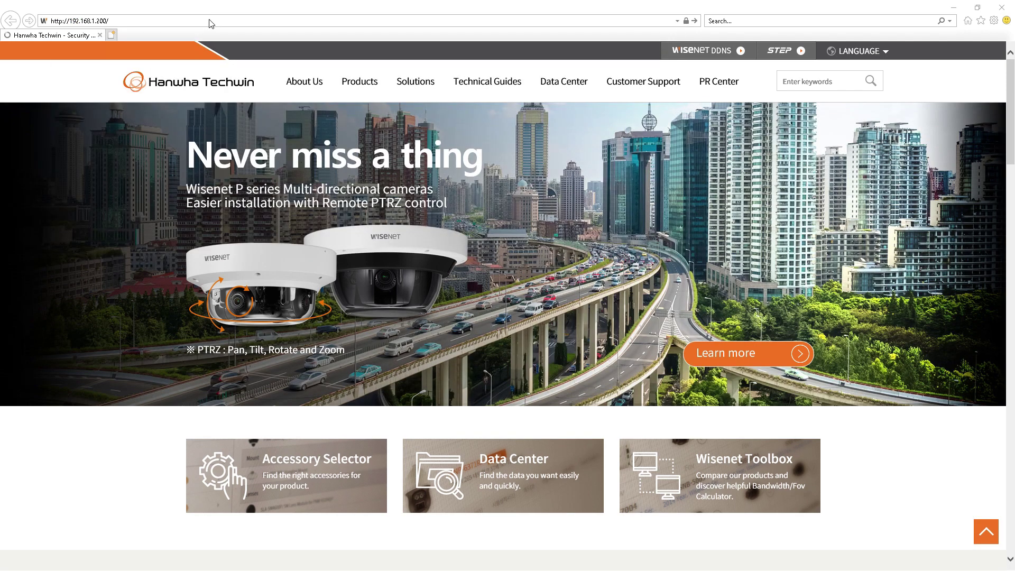
left_click(447, 366)
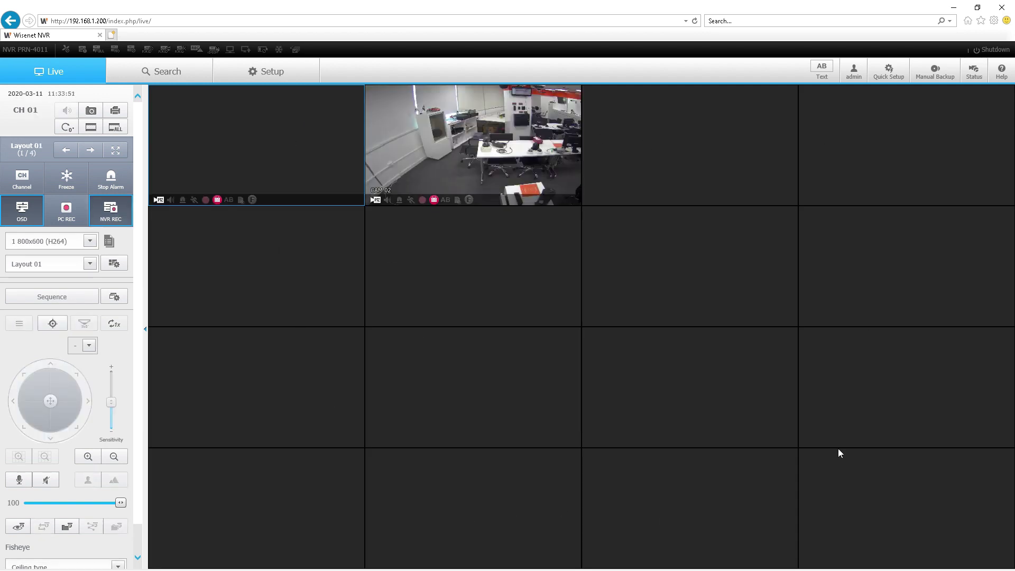
left_click(481, 135)
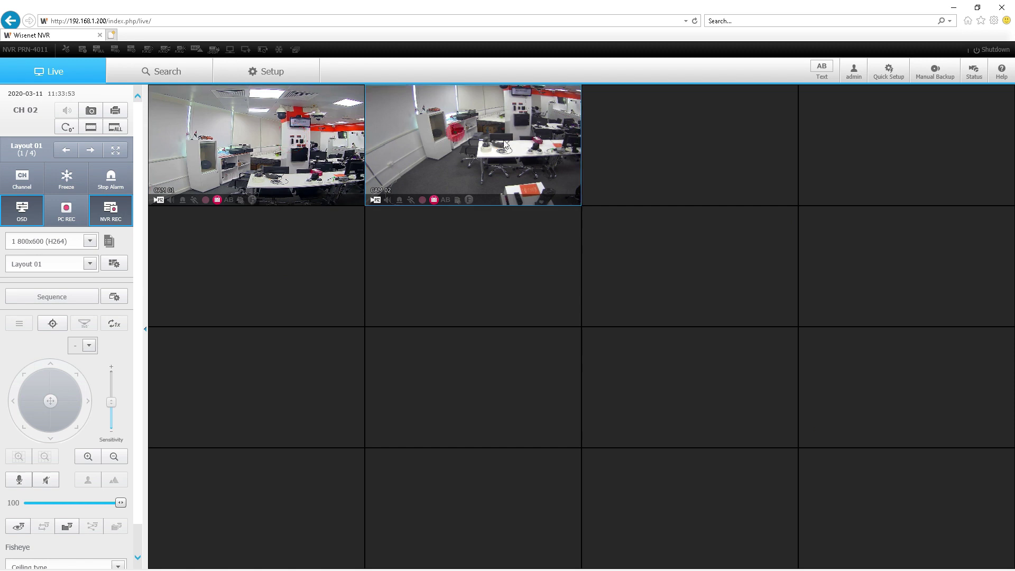
left_click(634, 149)
left_click(867, 155)
left_click(864, 236)
left_click(719, 264)
left_click(499, 276)
left_click(270, 304)
left_click(266, 382)
left_click(251, 505)
left_click(519, 500)
left_click(676, 480)
left_click(871, 481)
left_click(854, 406)
left_click(684, 412)
left_click(456, 411)
left_click(303, 400)
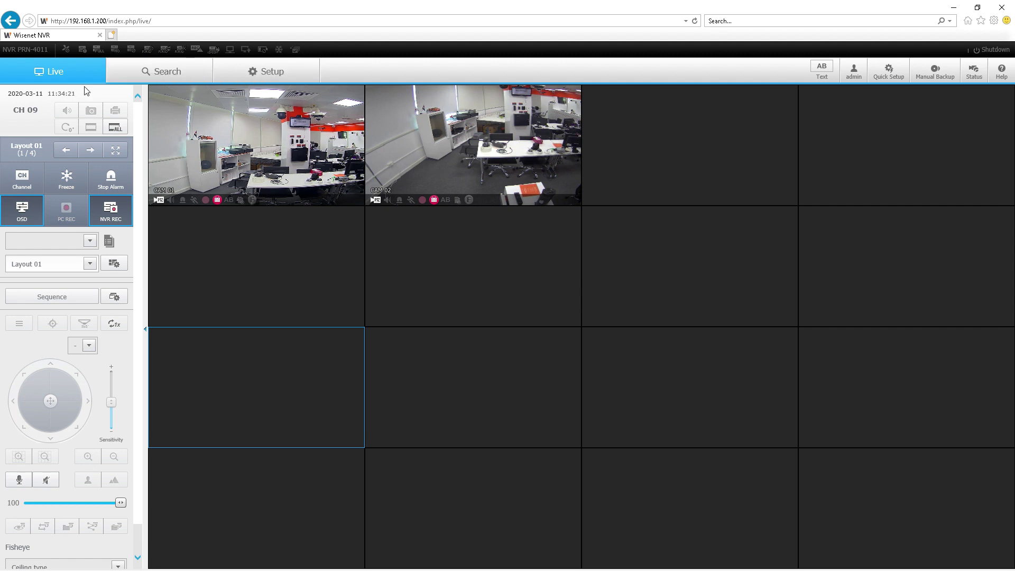
left_click(252, 69)
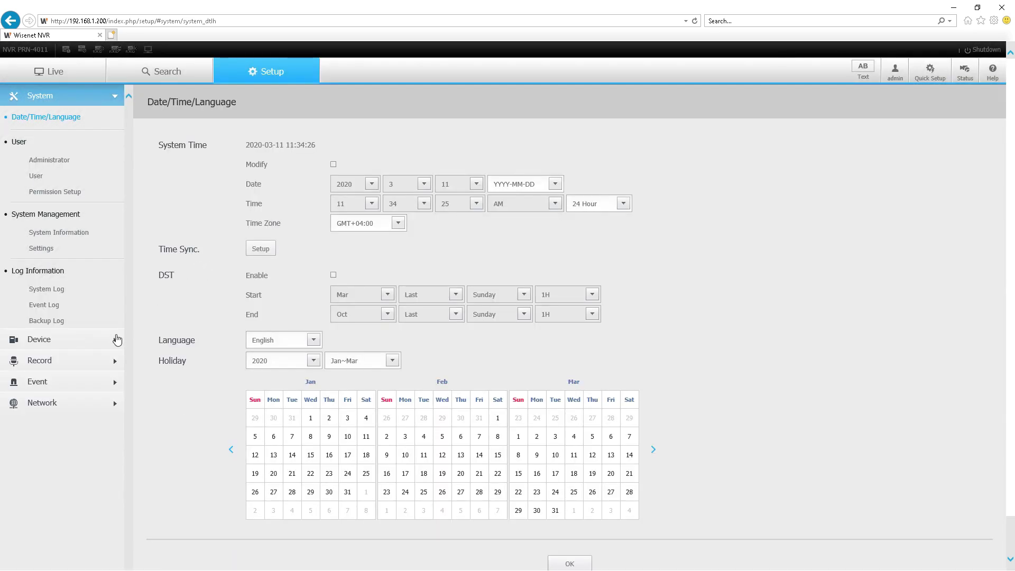
Under Device > Cam Registration, run the Auto search for cameras on the network.
left_click(97, 341)
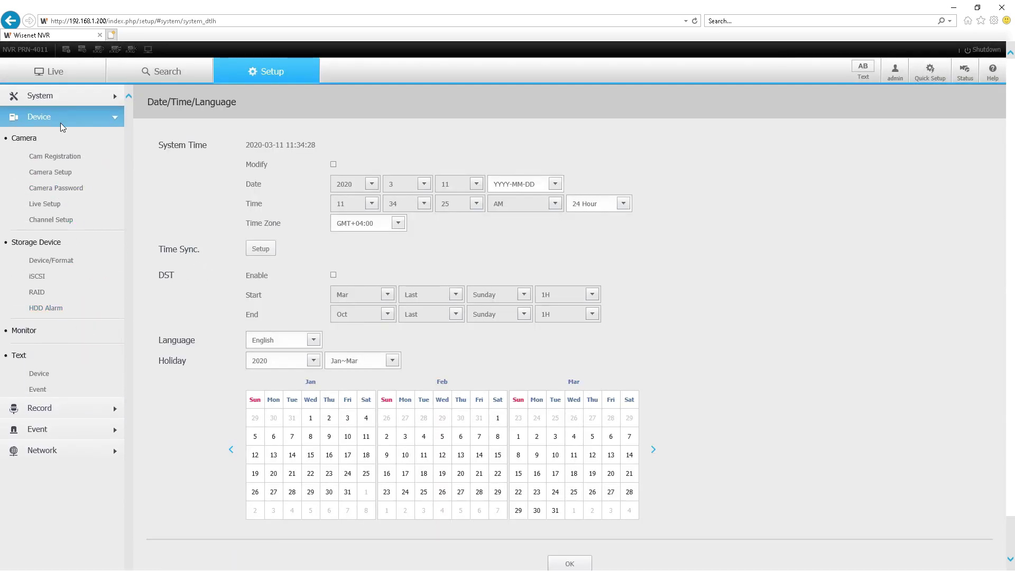
left_click(80, 157)
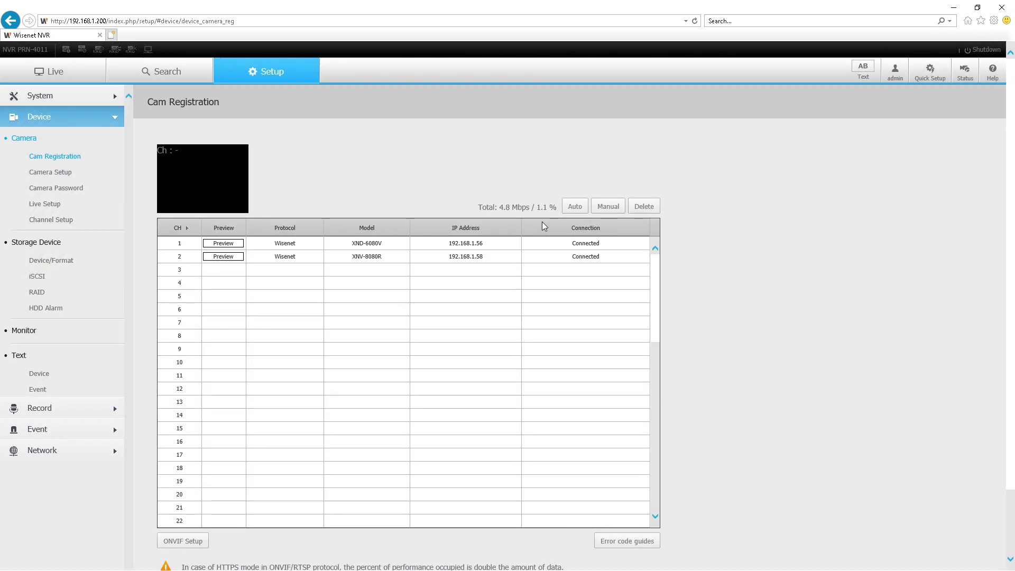
left_click(575, 207)
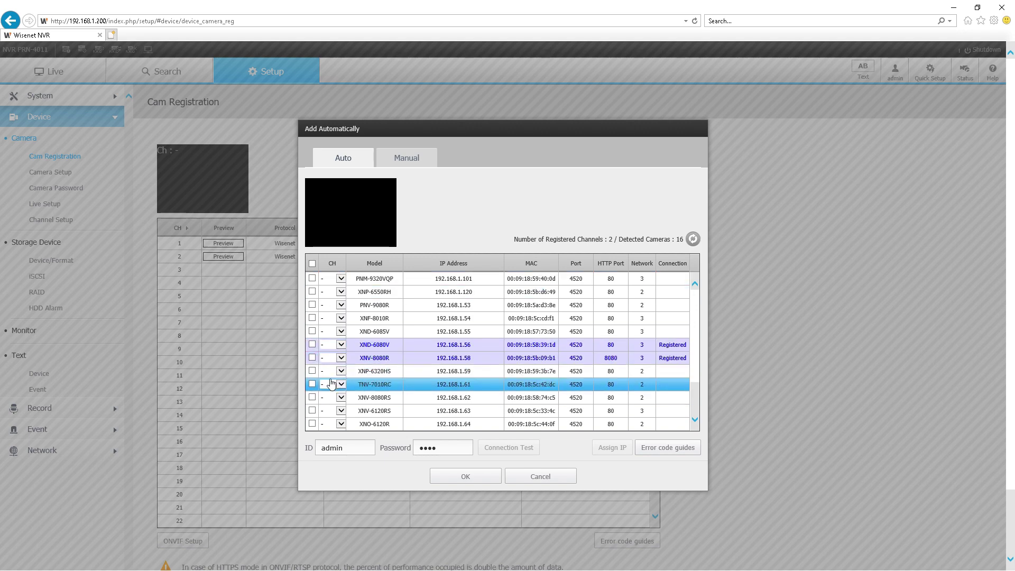
Select the XNP-6320HS and XNV-6120RS cameras, enter their password and pass the connection test.
left_click(312, 371)
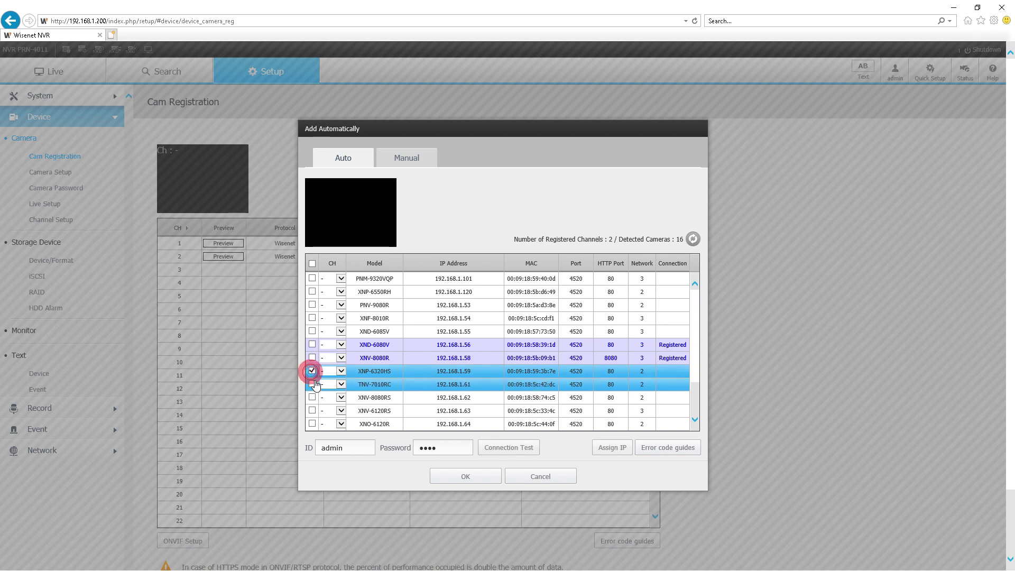
left_click(312, 411)
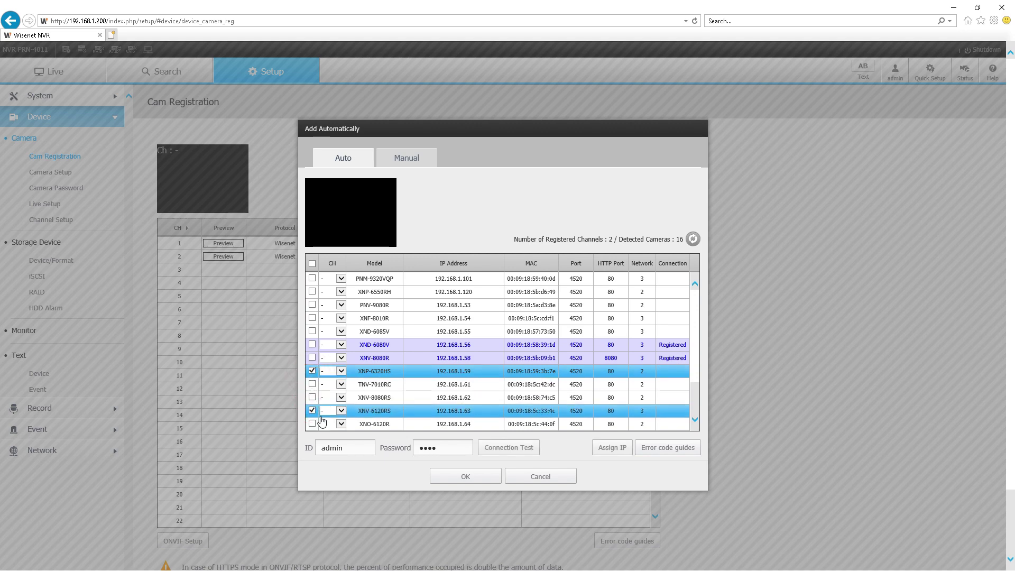
left_click(449, 449)
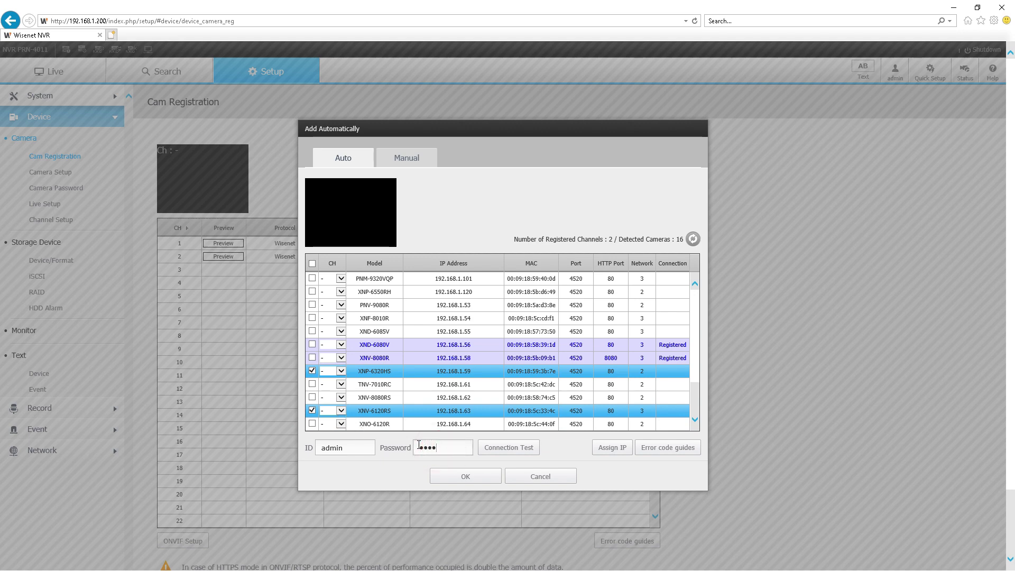
type("•")
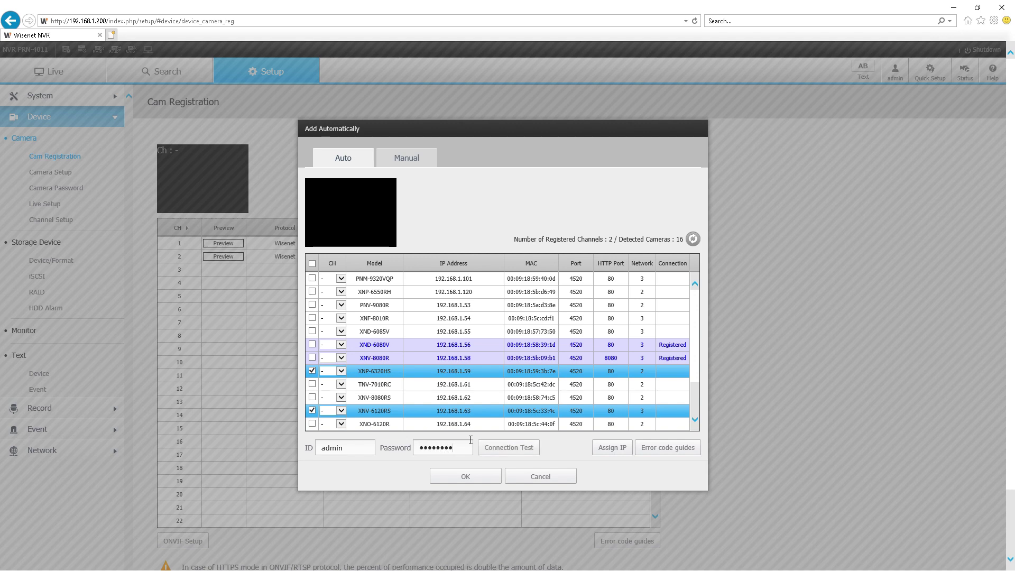
left_click(505, 448)
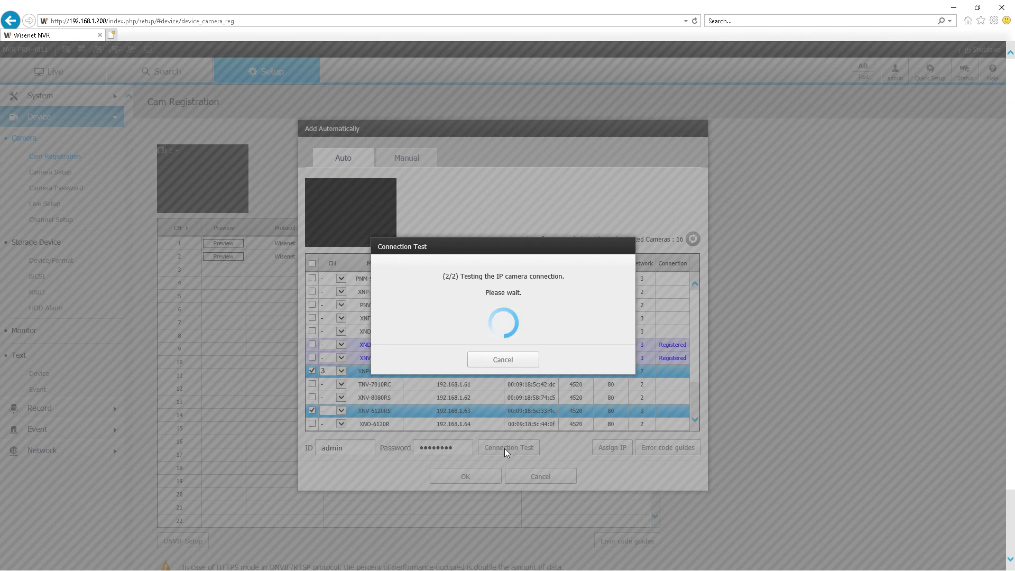
left_click(523, 382)
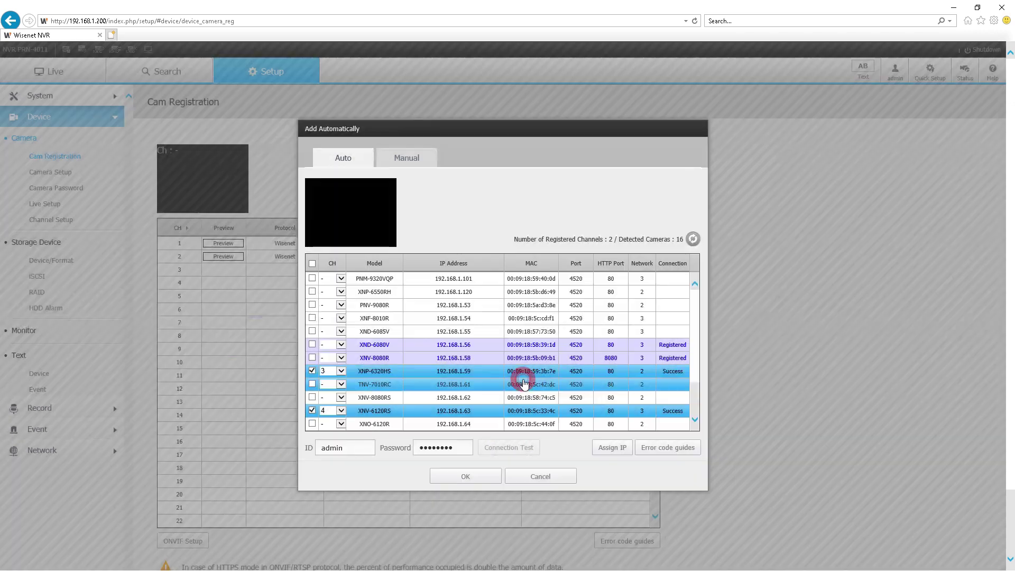
Assign XNP-6320HS to channel 3 and XNV-6120RS to channel 4, then add them.
left_click(340, 371)
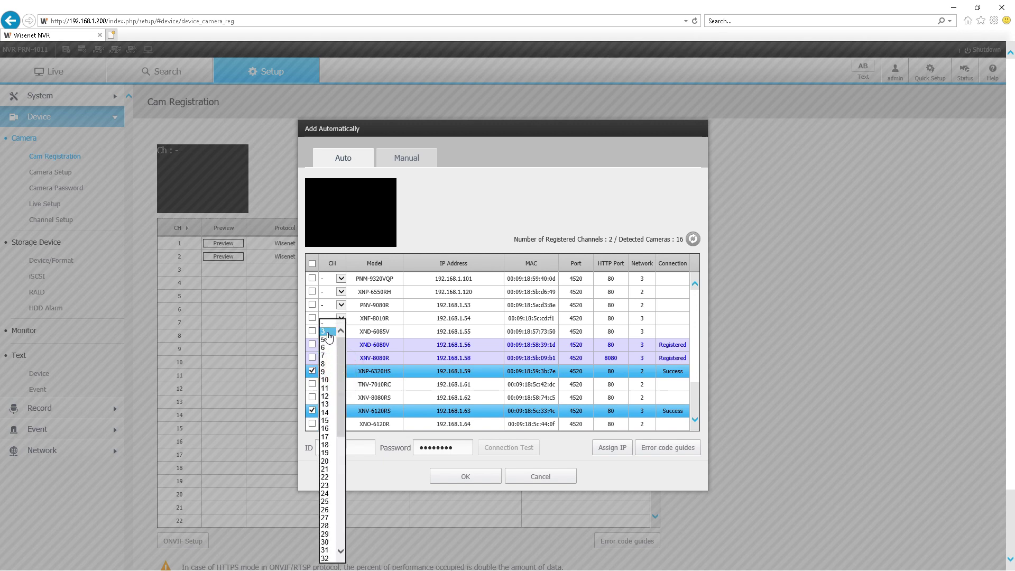
left_click(430, 225)
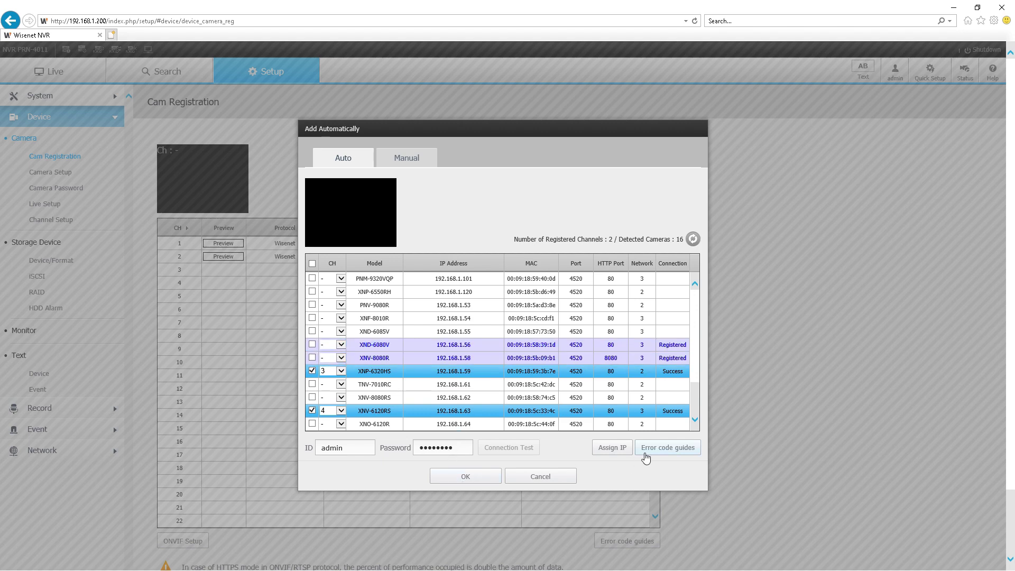
left_click(478, 479)
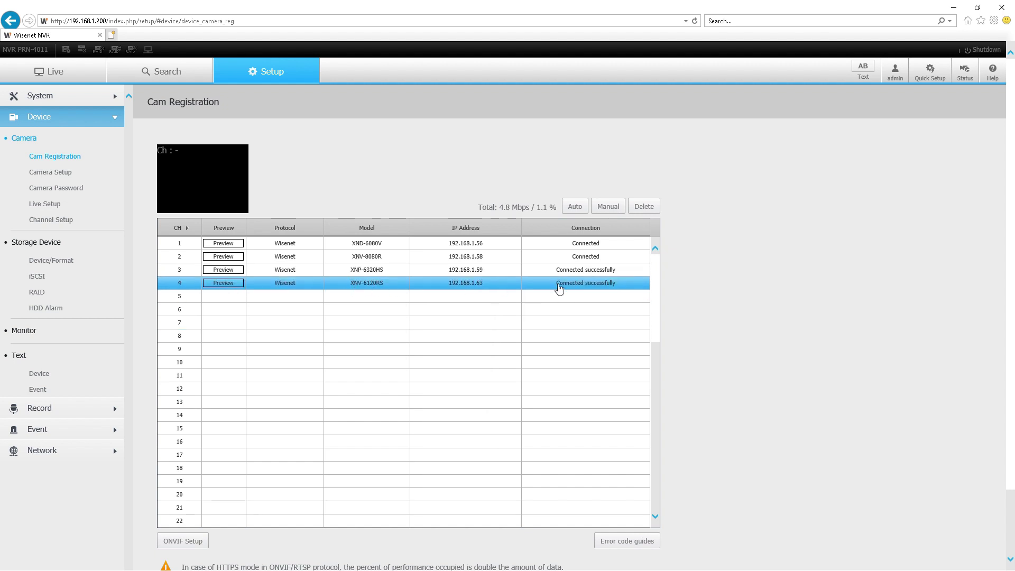
Save the Cam Registration page with OK and return to the Live view.
scroll(728, 291, "down", 3)
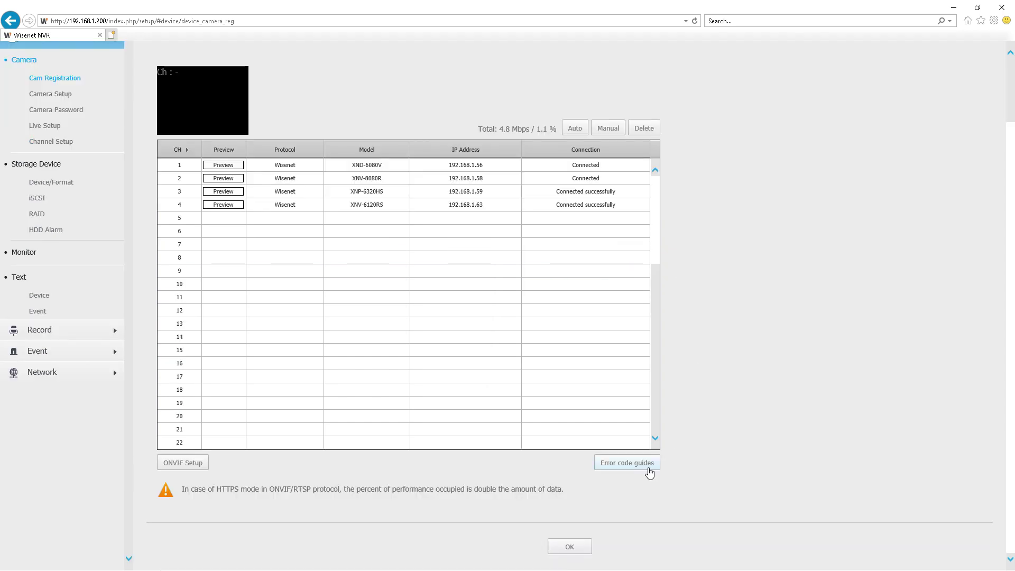
left_click(569, 547)
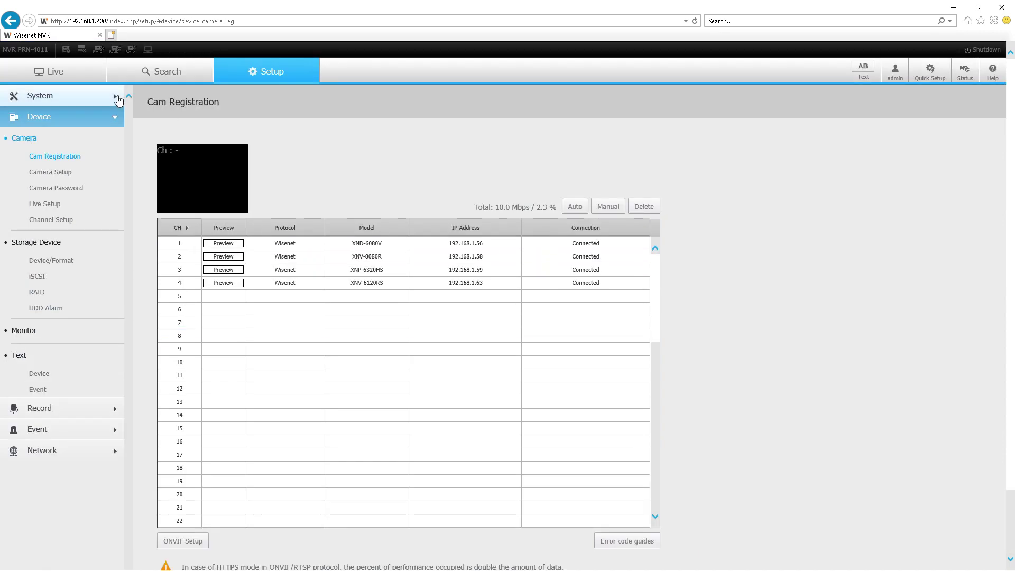
left_click(58, 74)
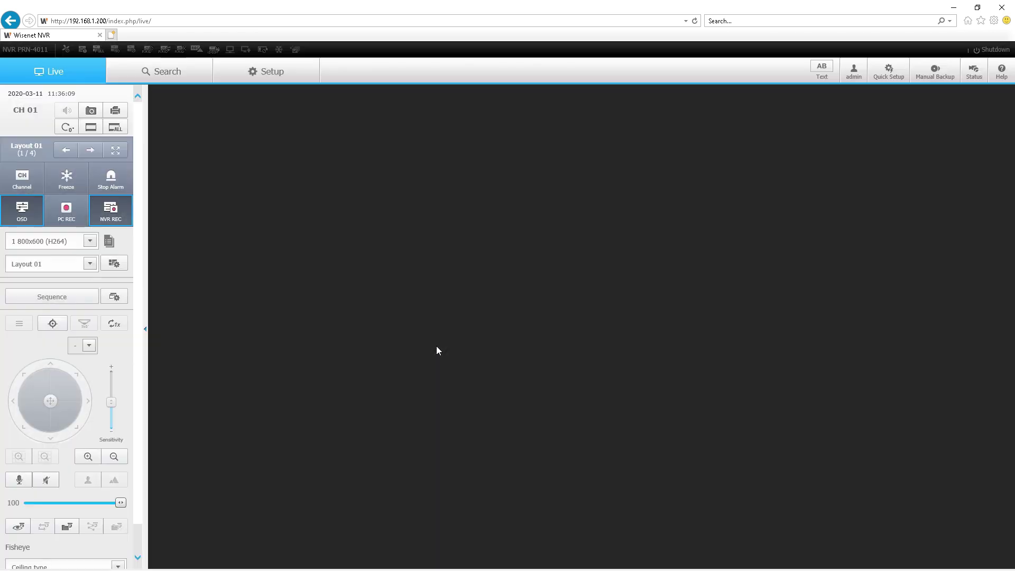
Select the CAM 01–04 live tiles to confirm all four stream, then go to Setup.
left_click(487, 160)
left_click(740, 137)
left_click(889, 147)
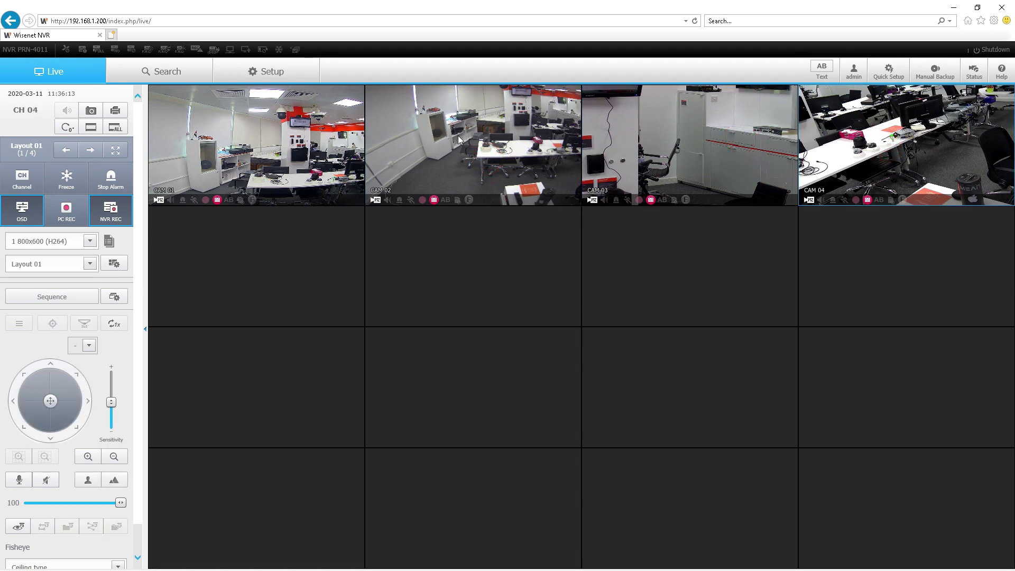
left_click(387, 135)
left_click(340, 124)
left_click(257, 72)
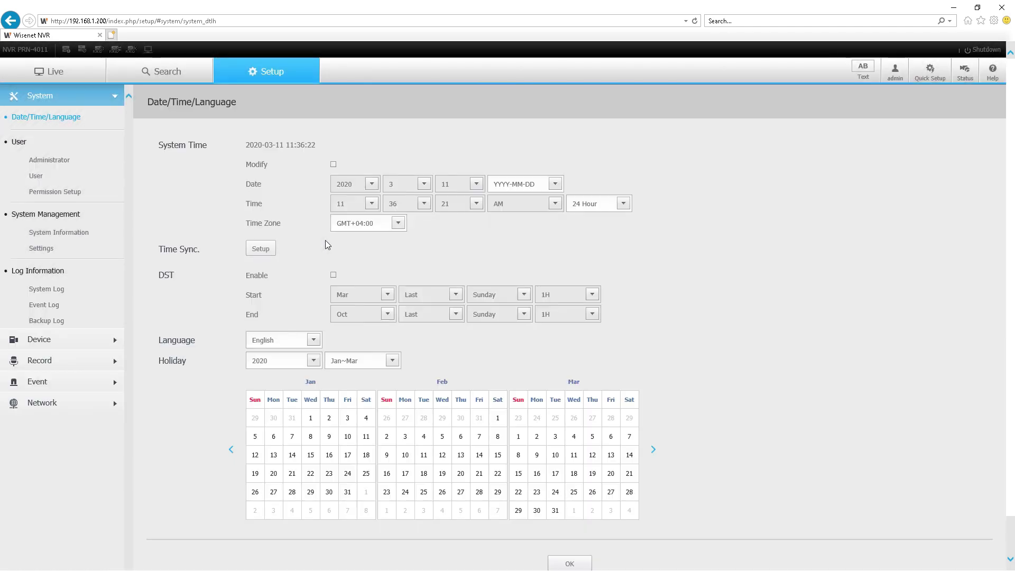
In Record Setup > Camera, set channel 1 to VMSRecording and channels 2–4 to H.265.
left_click(63, 361)
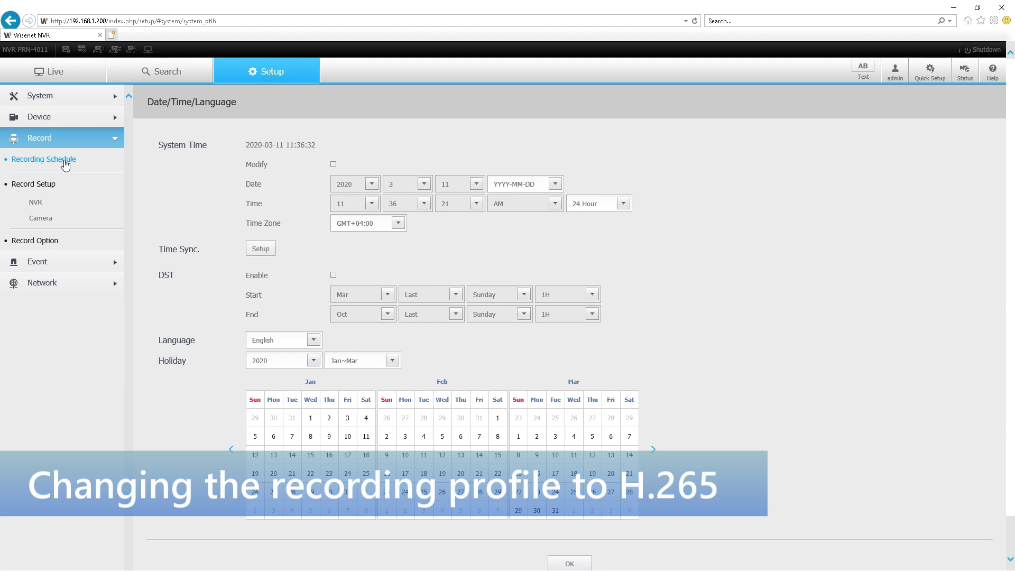
left_click(41, 218)
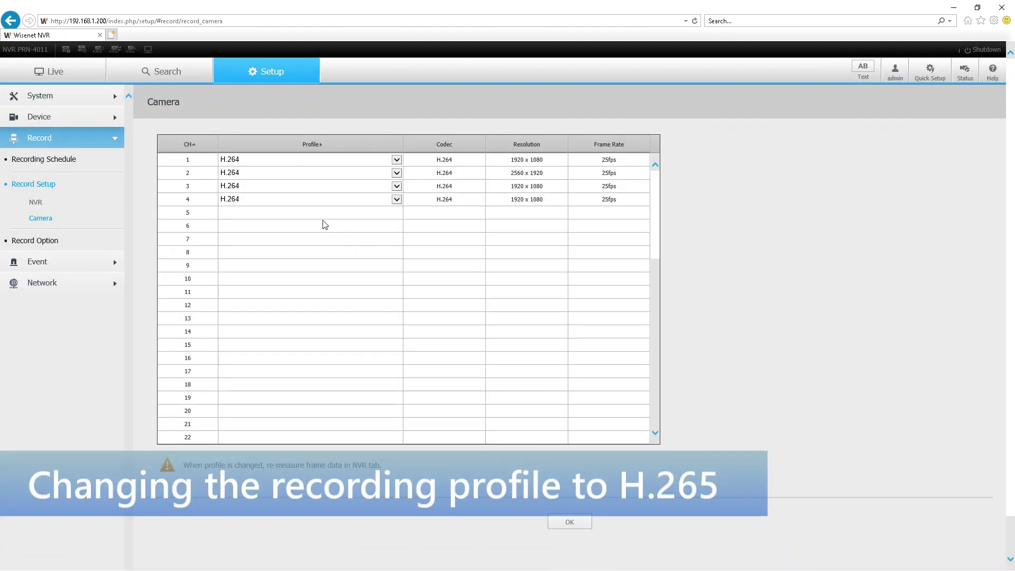
left_click(272, 160)
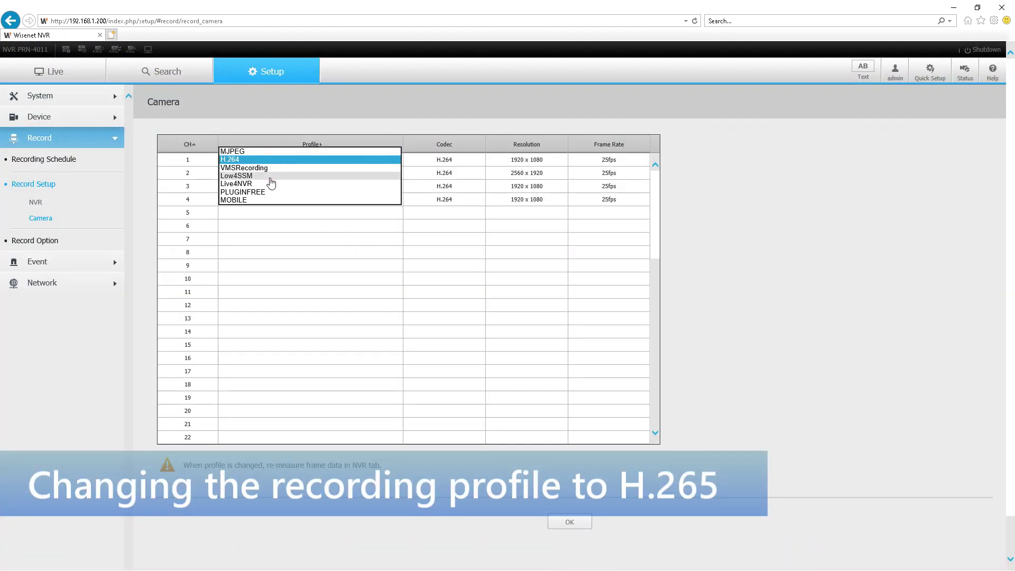
left_click(267, 167)
left_click(265, 173)
left_click(259, 181)
left_click(254, 186)
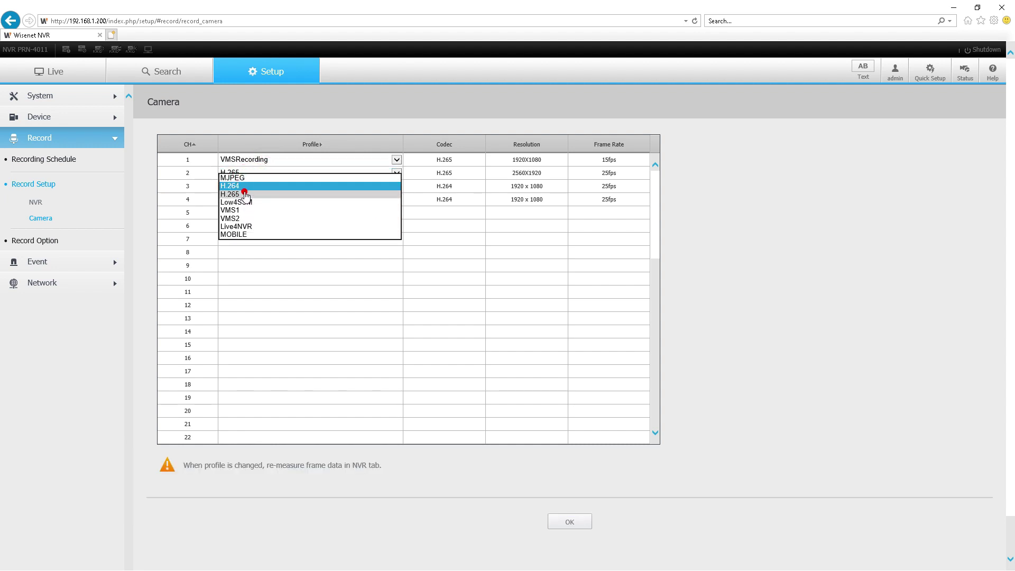
left_click(245, 190)
left_click(247, 204)
left_click(237, 198)
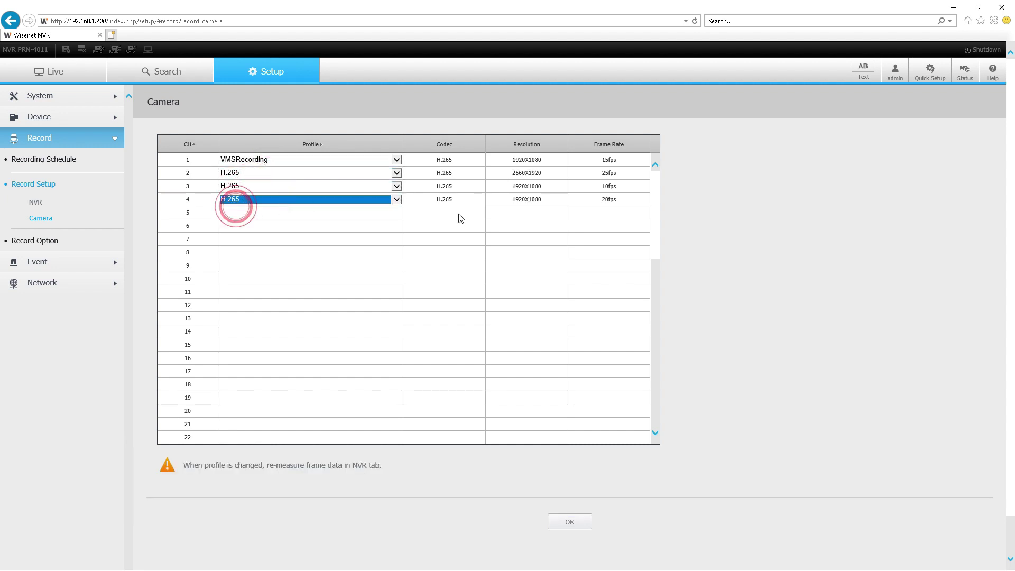